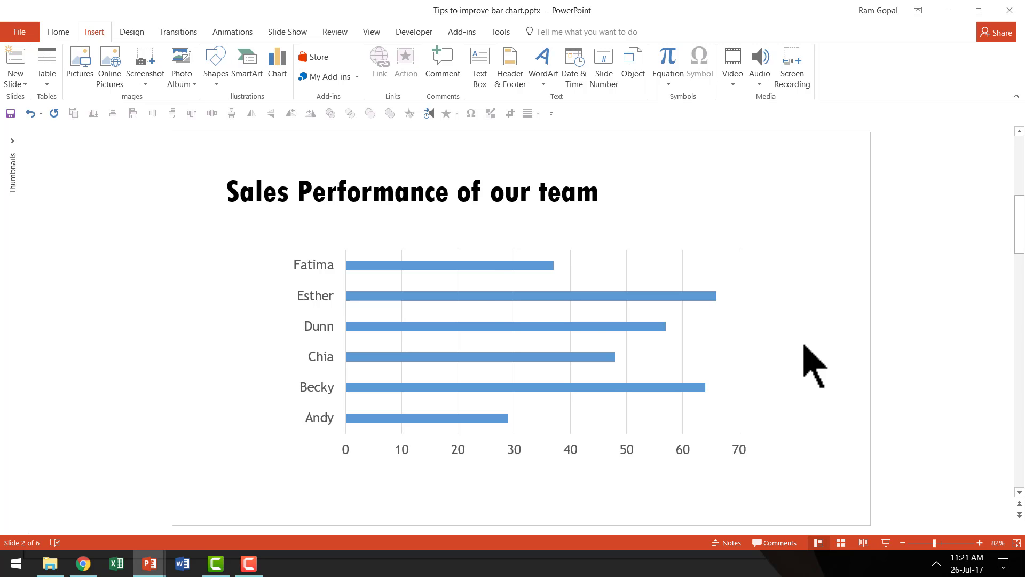
Set the Sales series Gap Width to 100% in Format Data Series to thicken the bars.
mouse_move(503, 267)
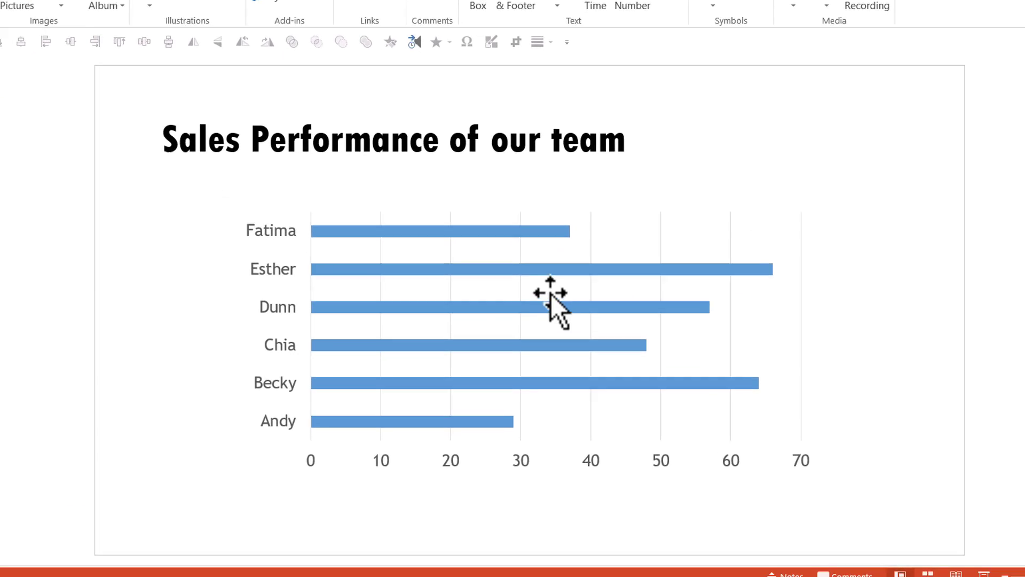
right_click(550, 232)
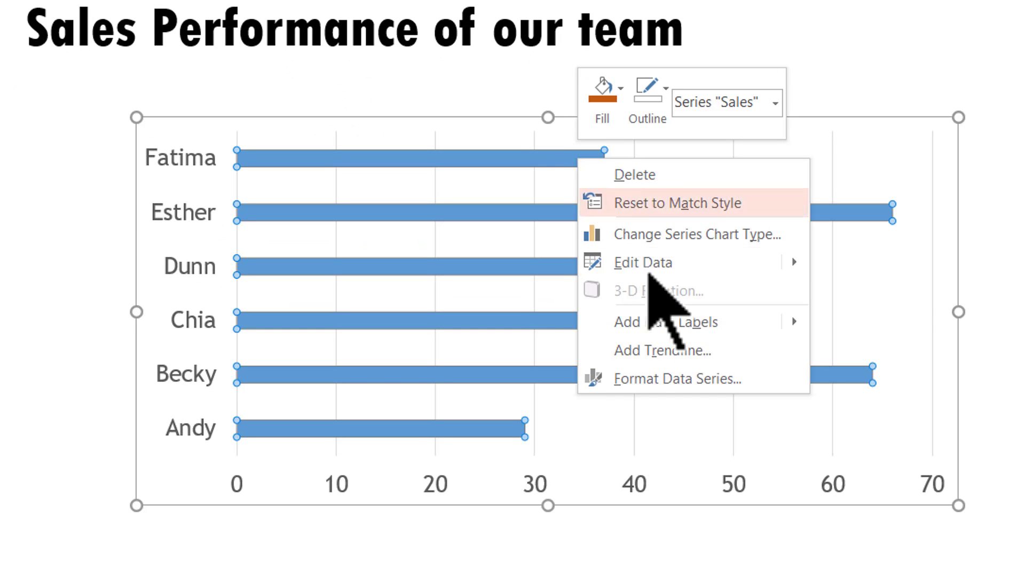
click(658, 382)
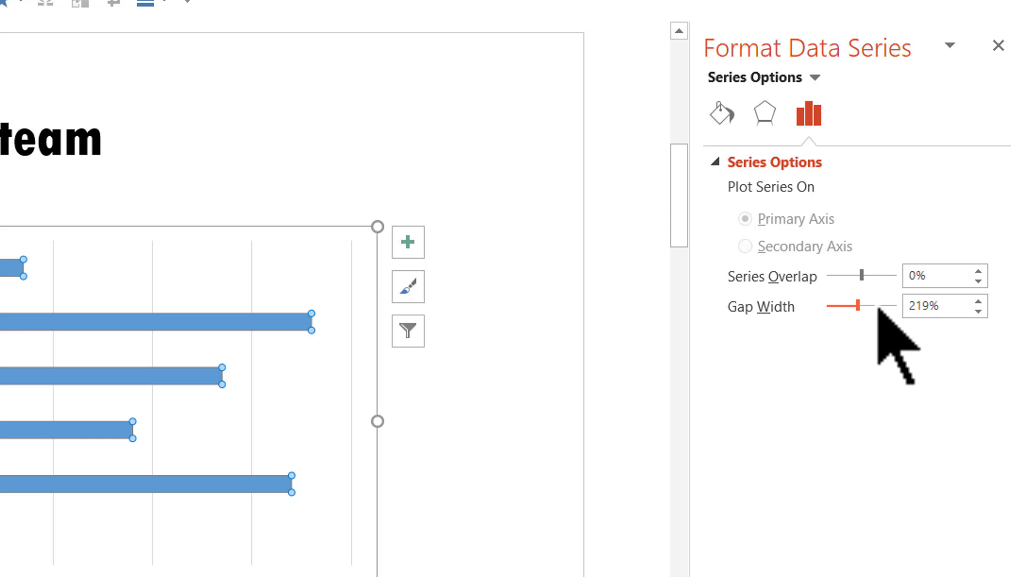
drag(857, 311, 840, 316)
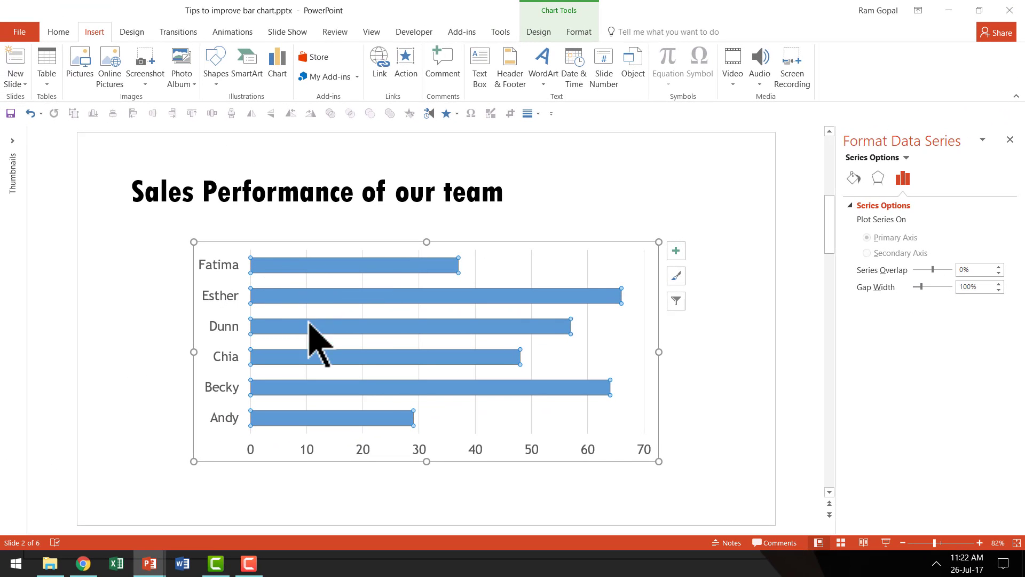
mouse_move(430, 365)
mouse_move(370, 421)
Fill the Sales bars with Text 1, Lighter 25% dark gray from Shape Fill.
click(60, 32)
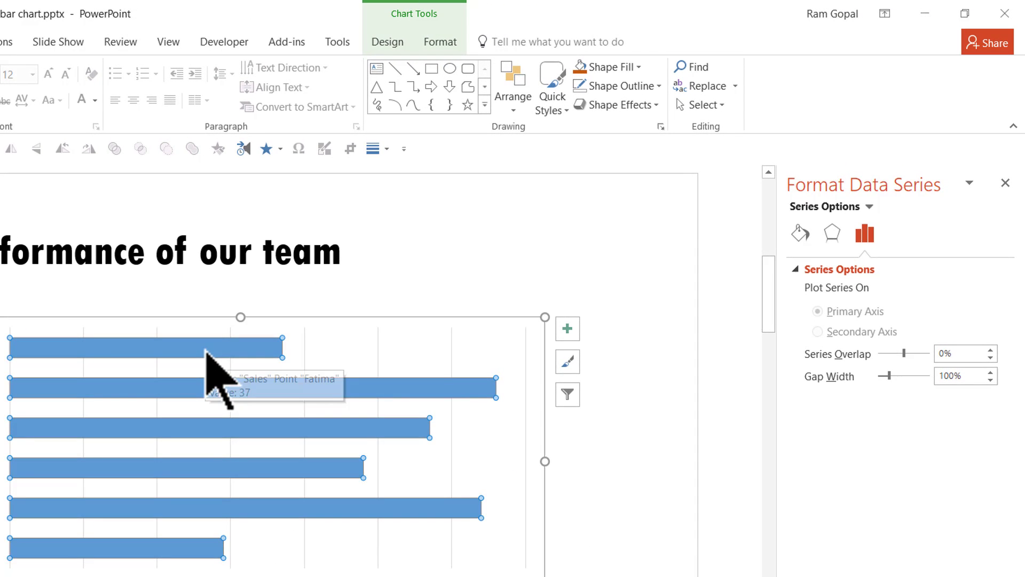
click(622, 69)
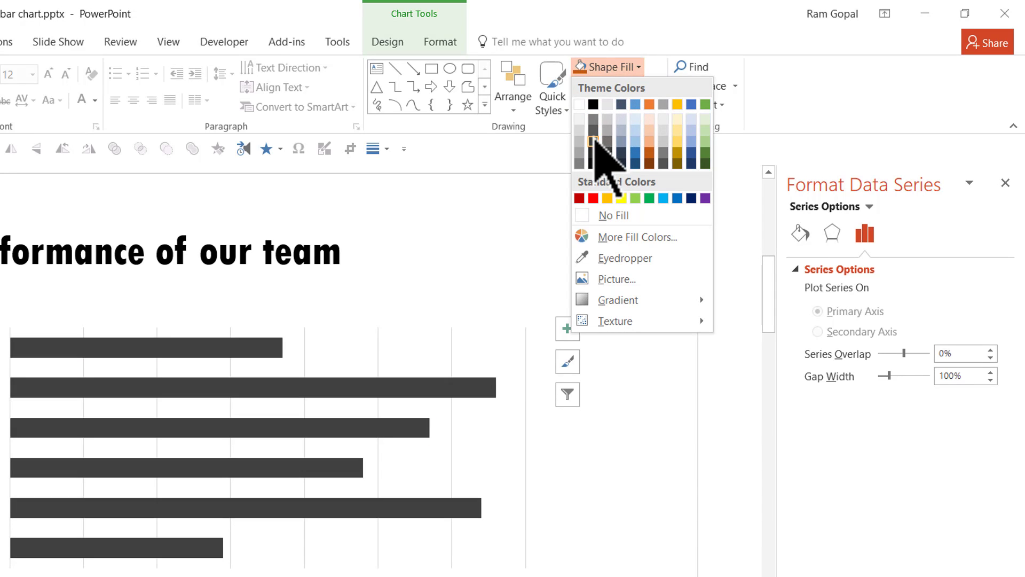
click(594, 141)
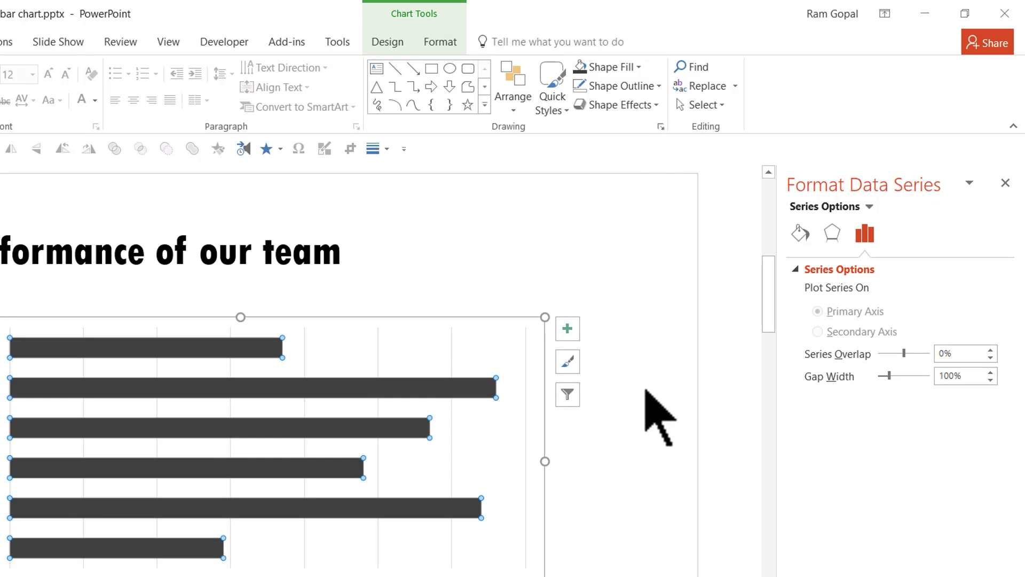
click(659, 417)
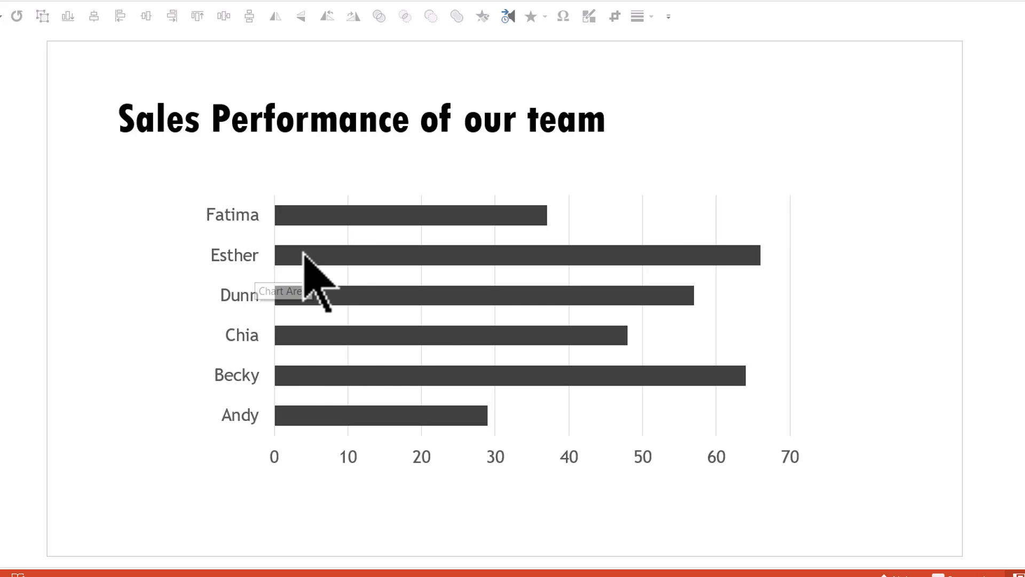
right_click(280, 215)
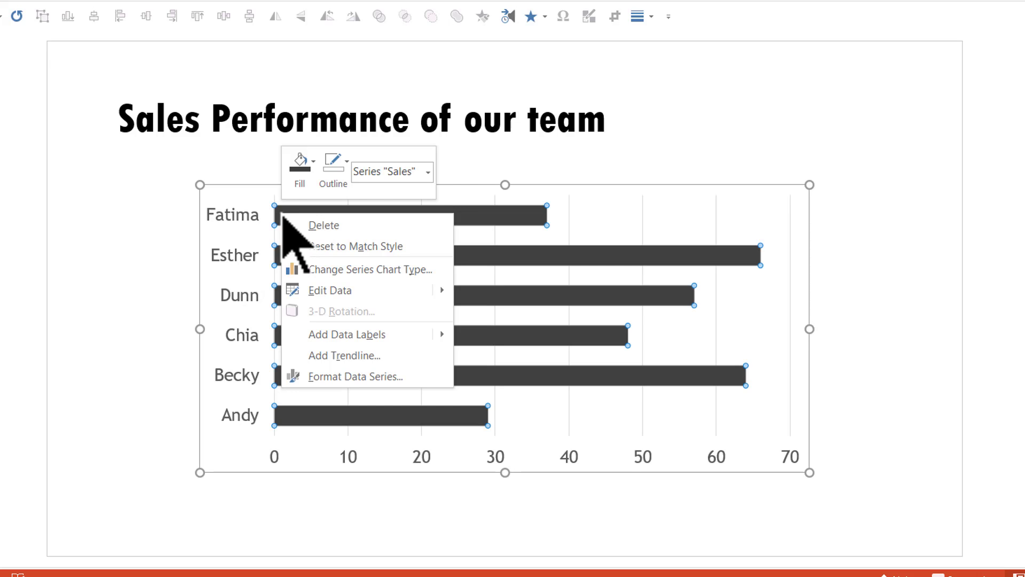
key(Escape)
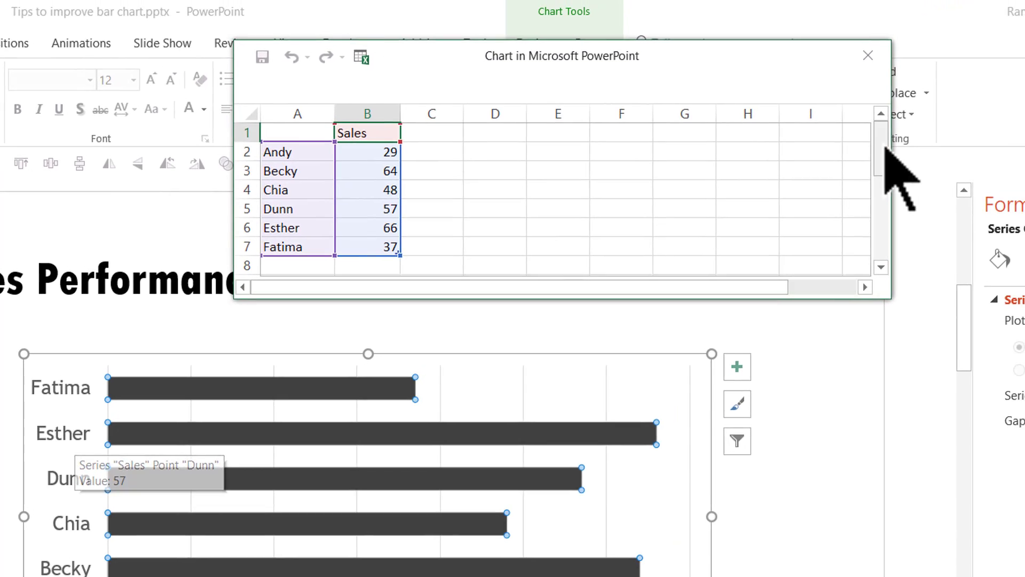
click(864, 58)
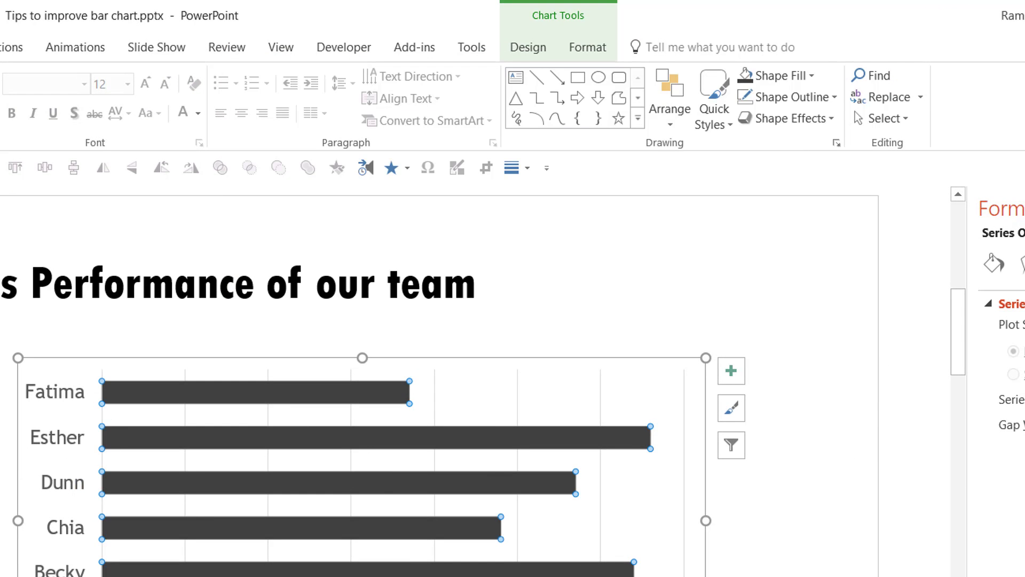
Turn on Categories in reverse order for the vertical names axis.
click(48, 391)
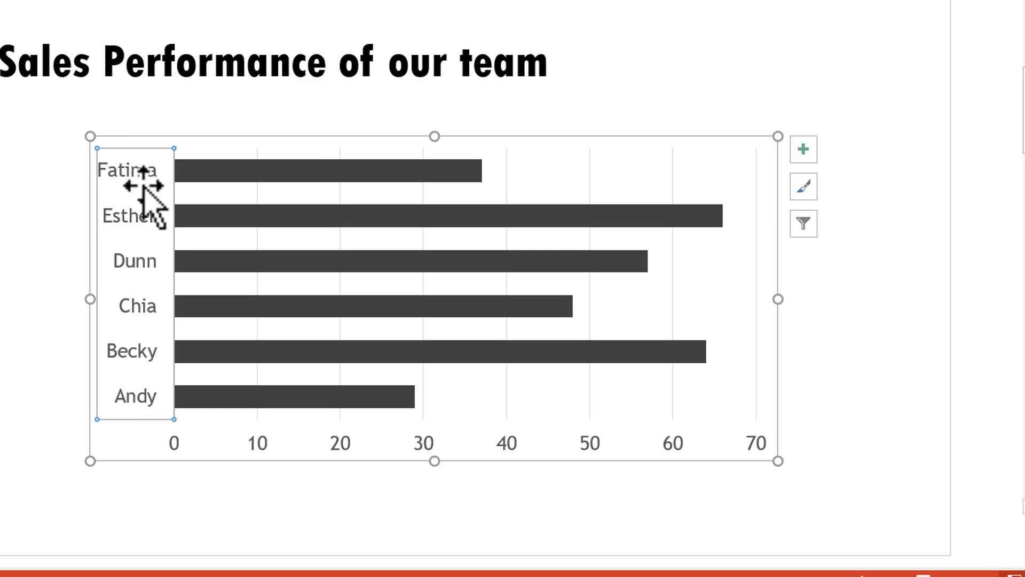
right_click(140, 172)
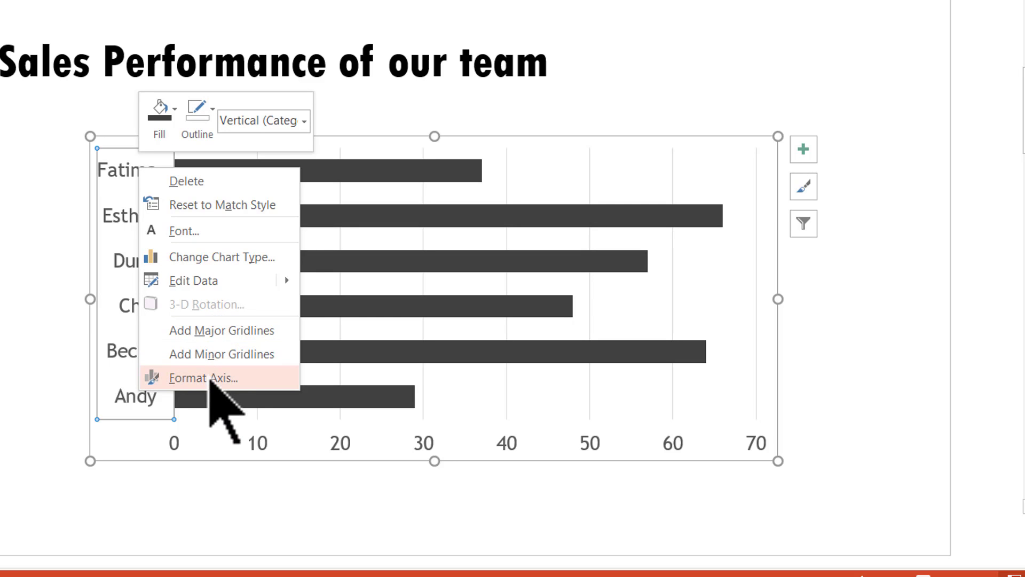
click(211, 380)
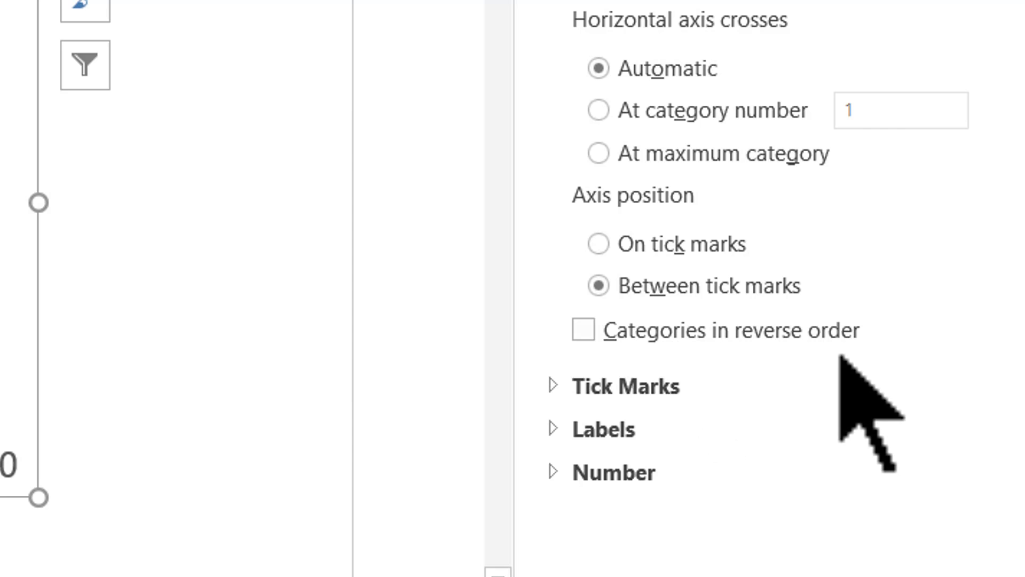
click(590, 335)
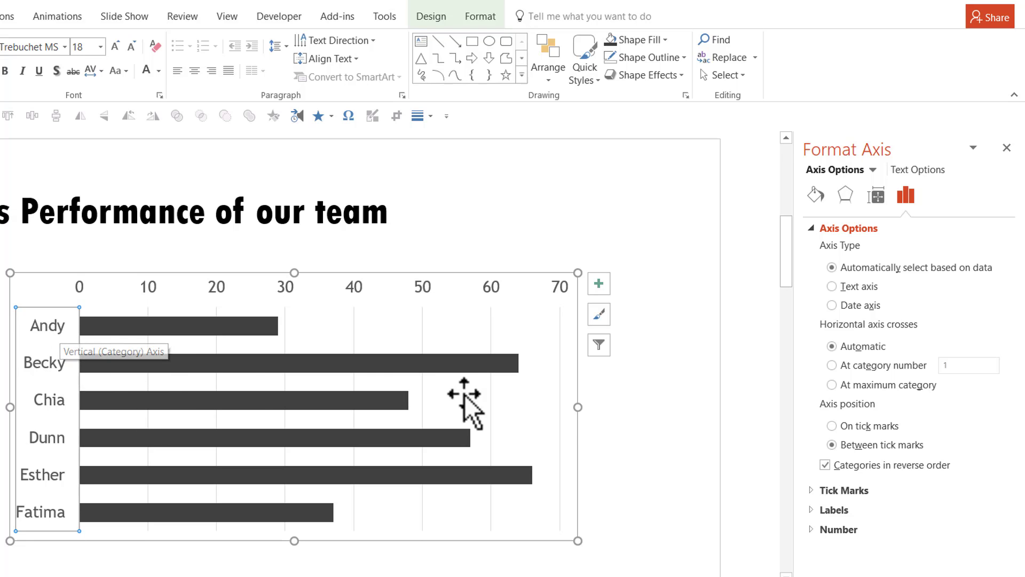
click(612, 410)
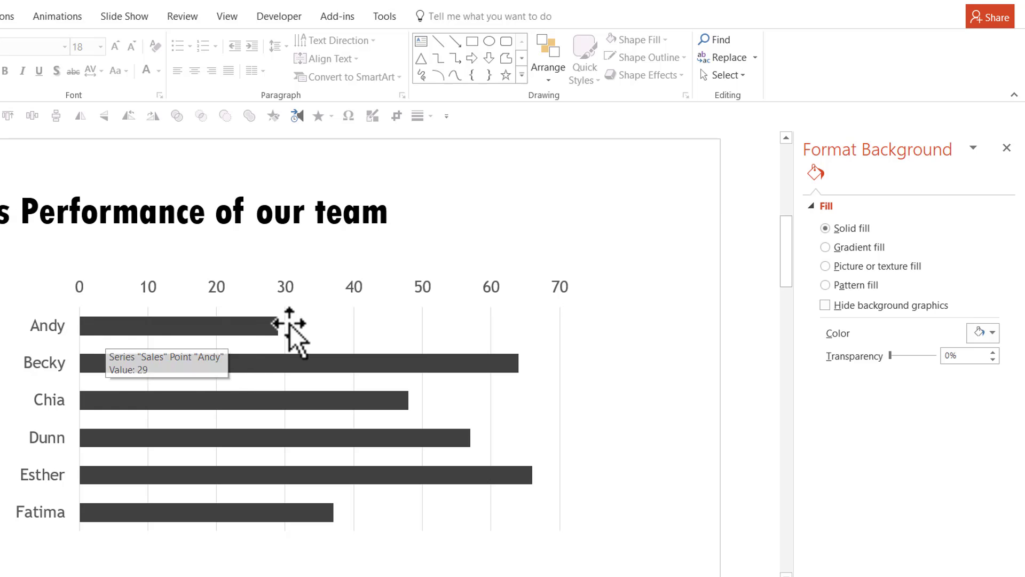
mouse_move(170, 331)
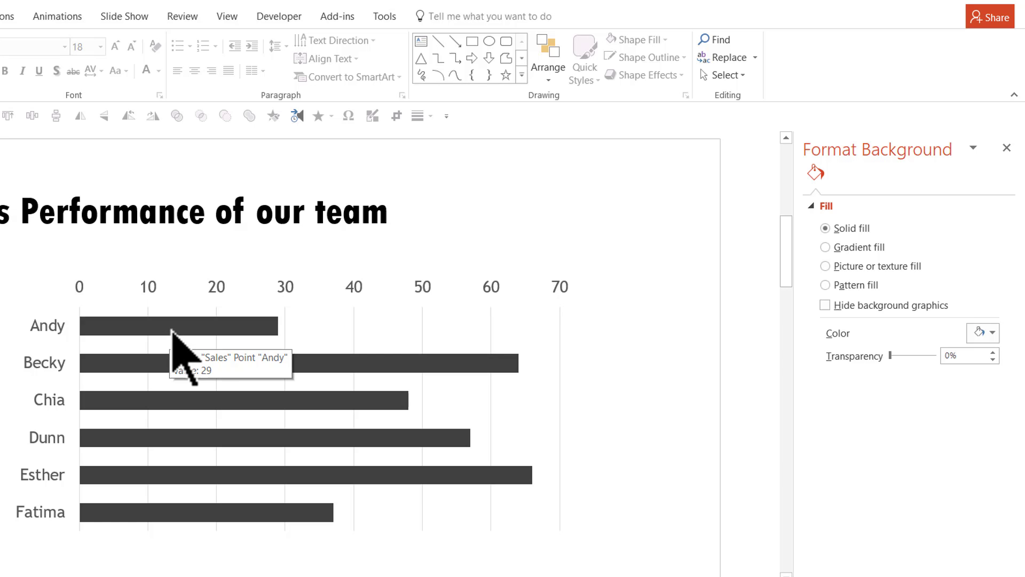
Open the Sales bars' chart data with Edit Data in Excel.
right_click(170, 331)
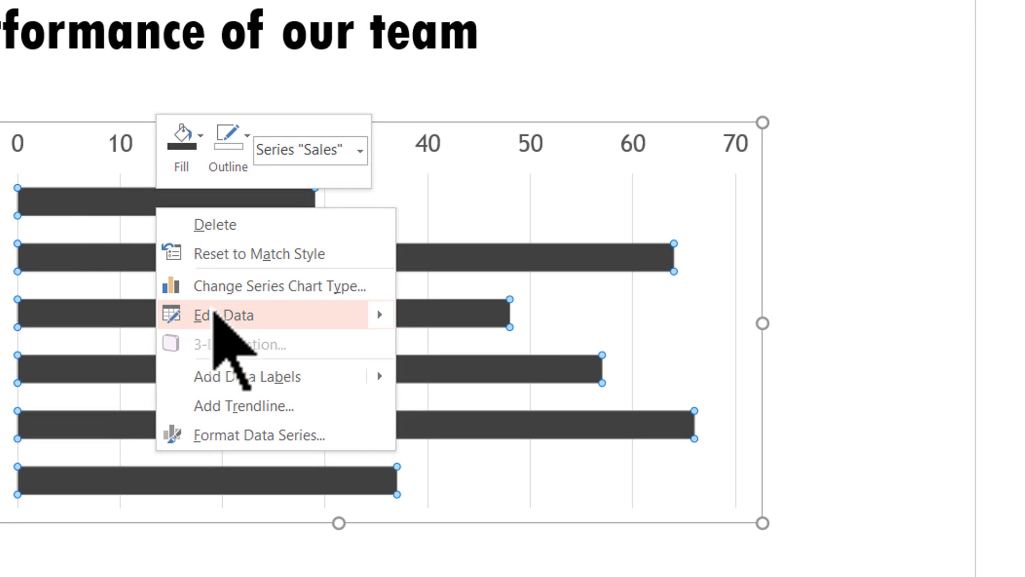
mouse_move(380, 314)
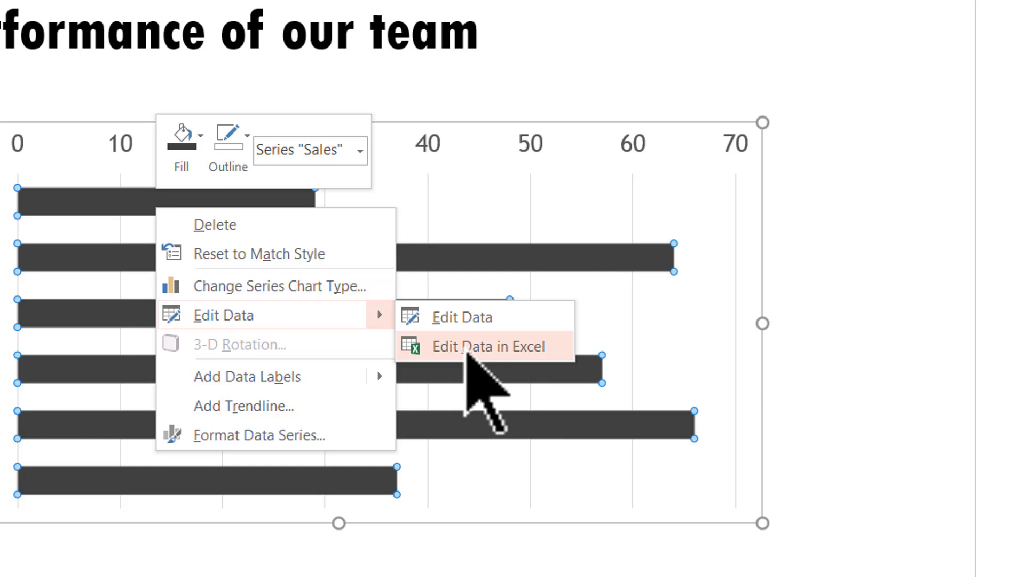
click(467, 352)
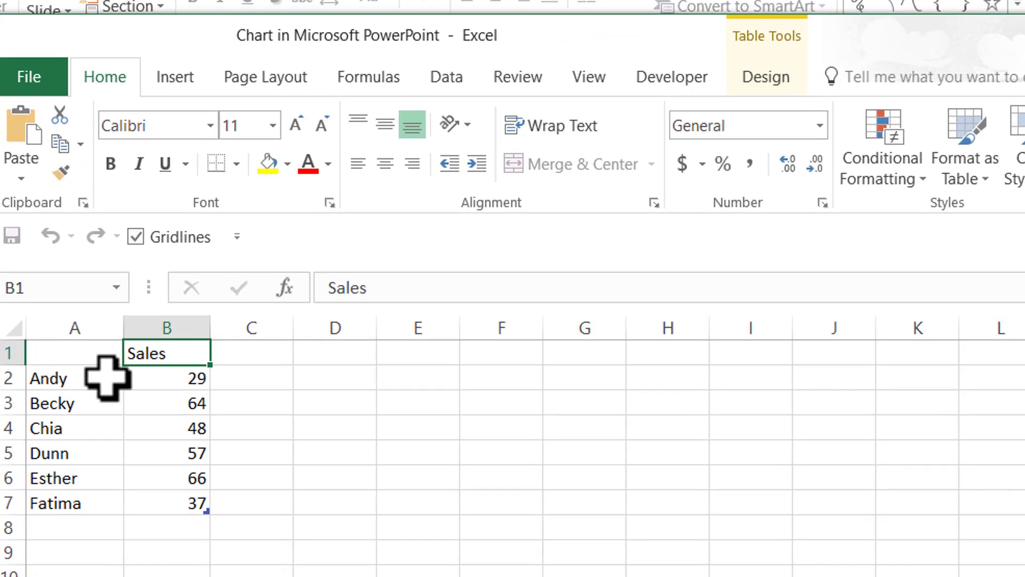
Sort the names and sales table by Sales, Largest to Smallest.
drag(49, 357, 169, 523)
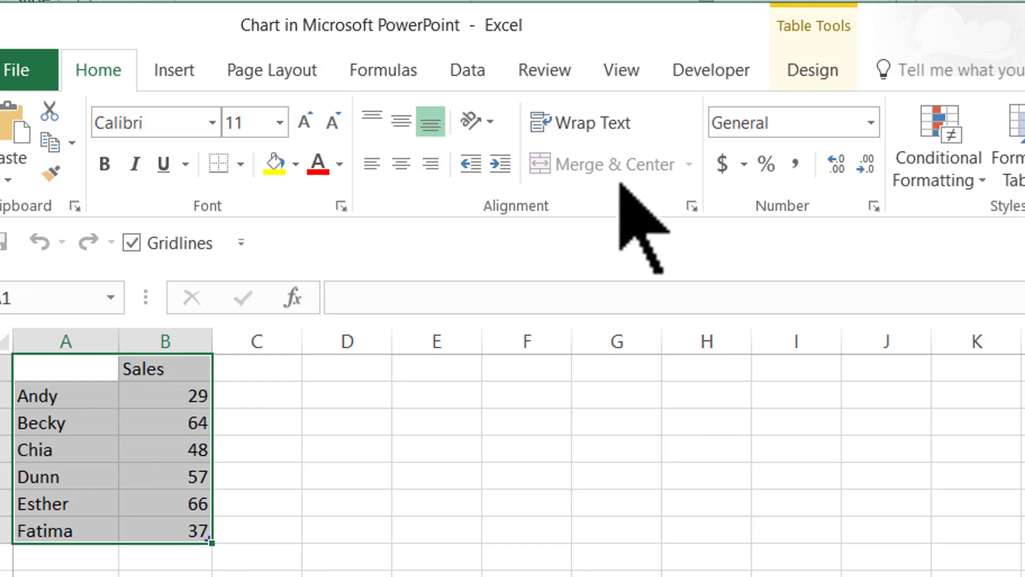
click(473, 75)
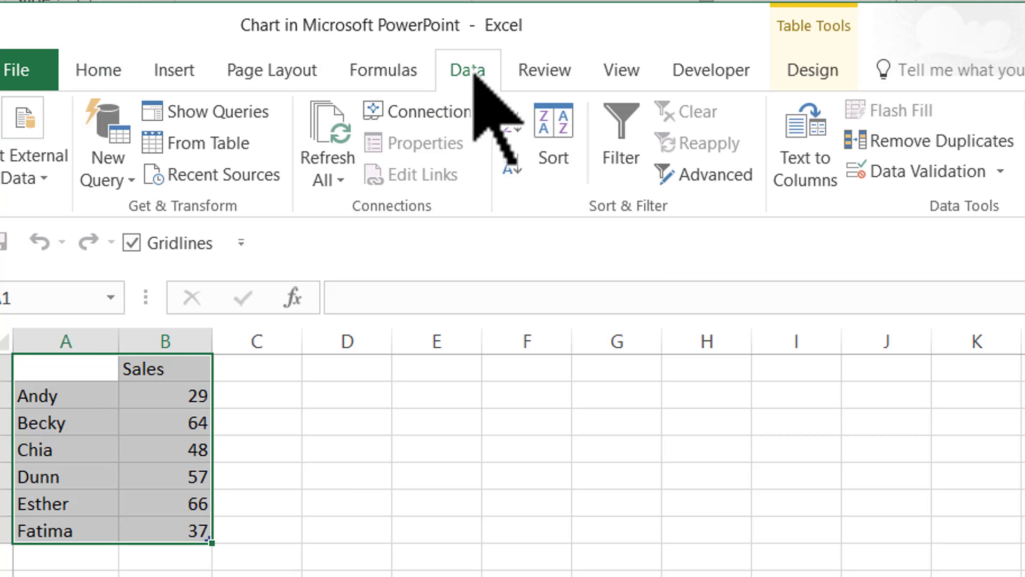
click(560, 134)
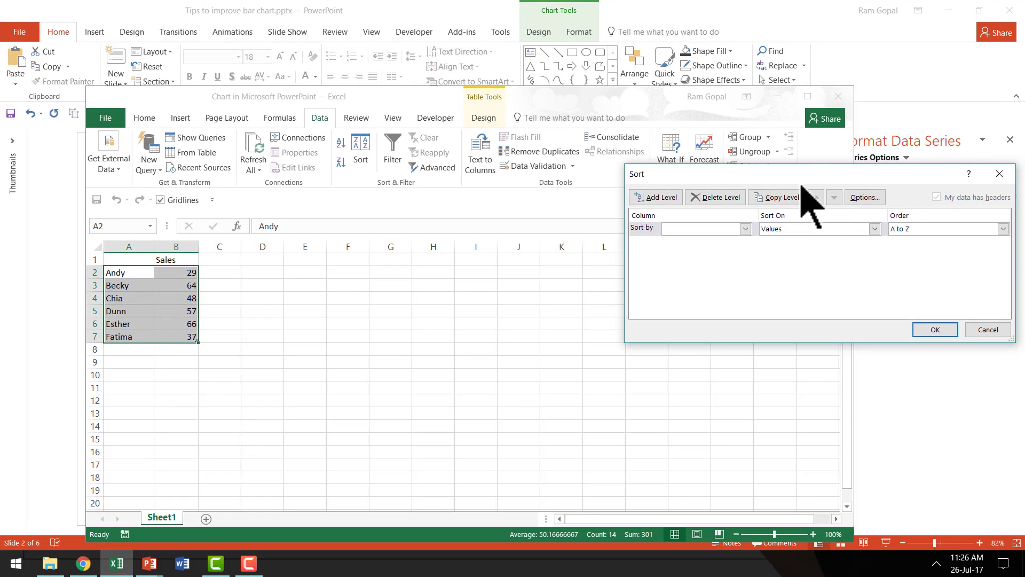
drag(808, 172, 507, 150)
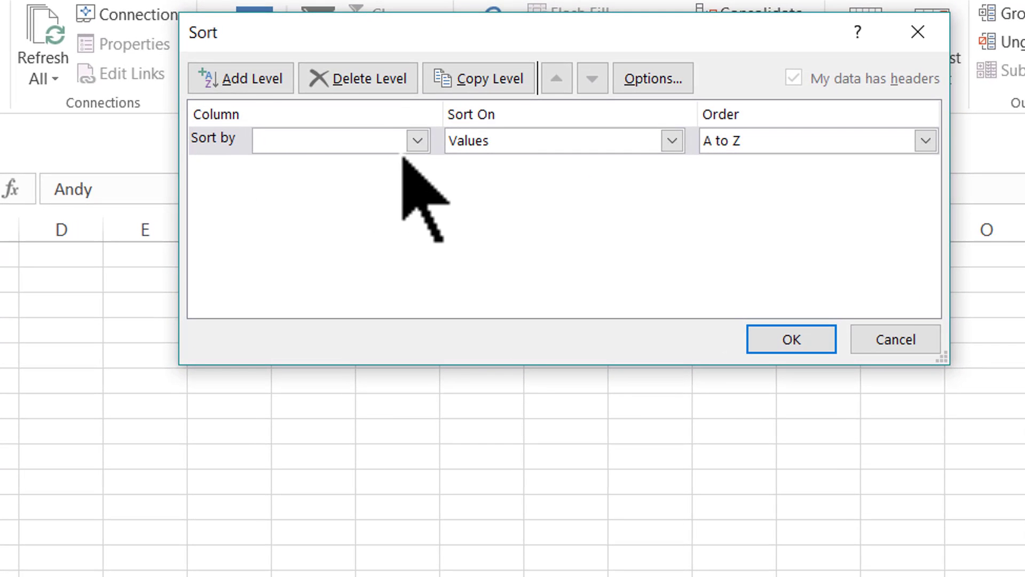
click(417, 140)
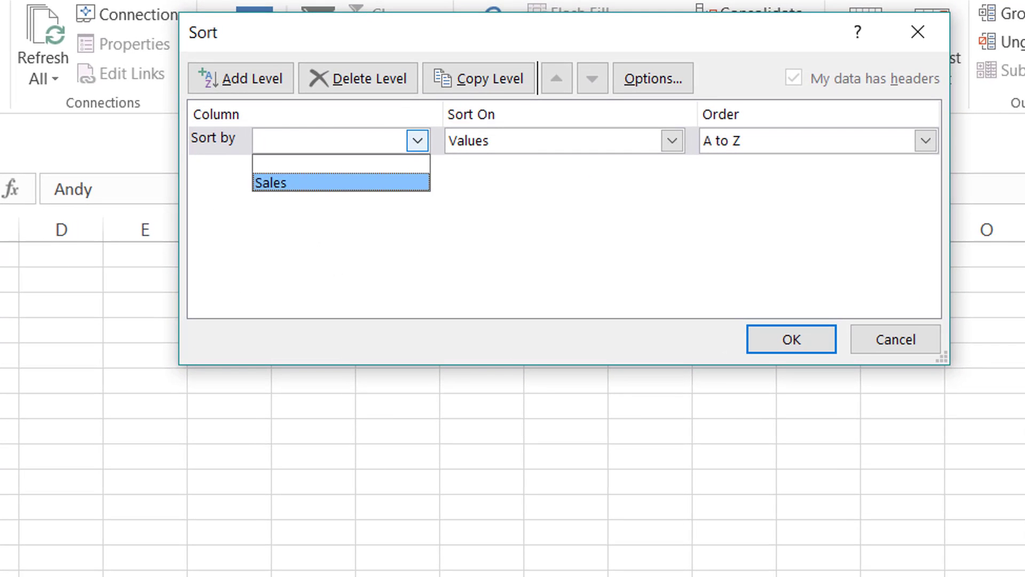
click(276, 184)
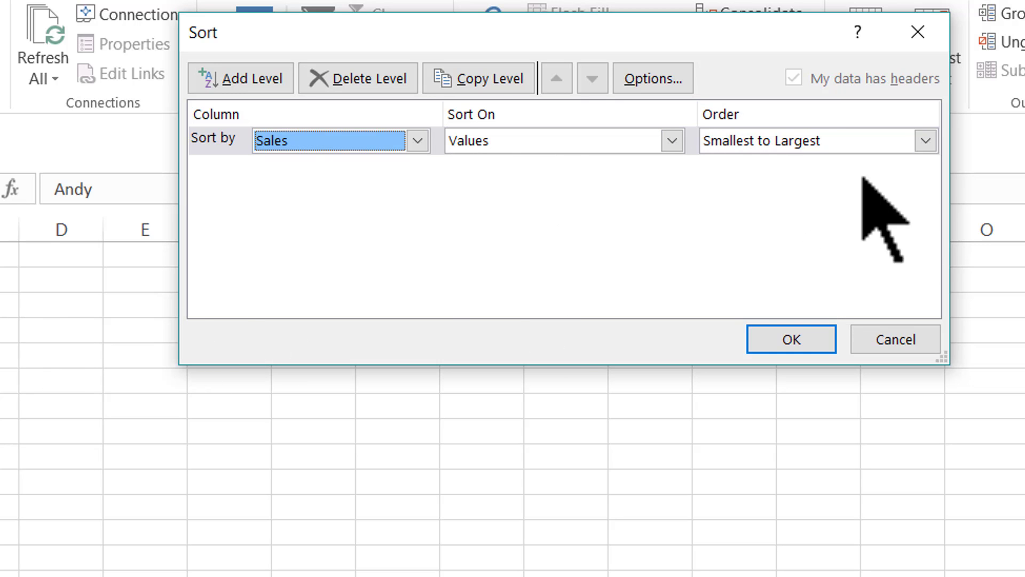
click(854, 142)
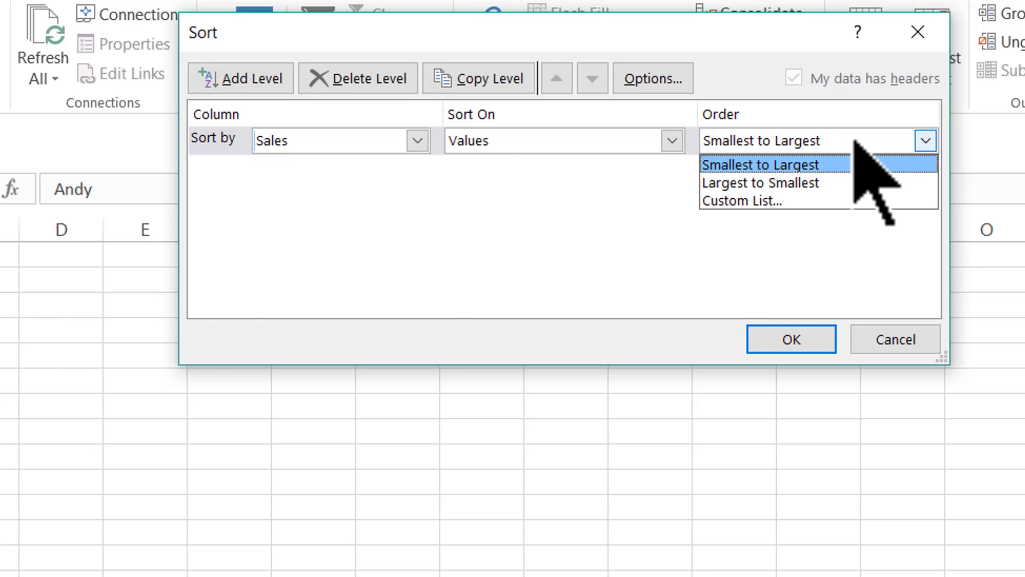
click(797, 181)
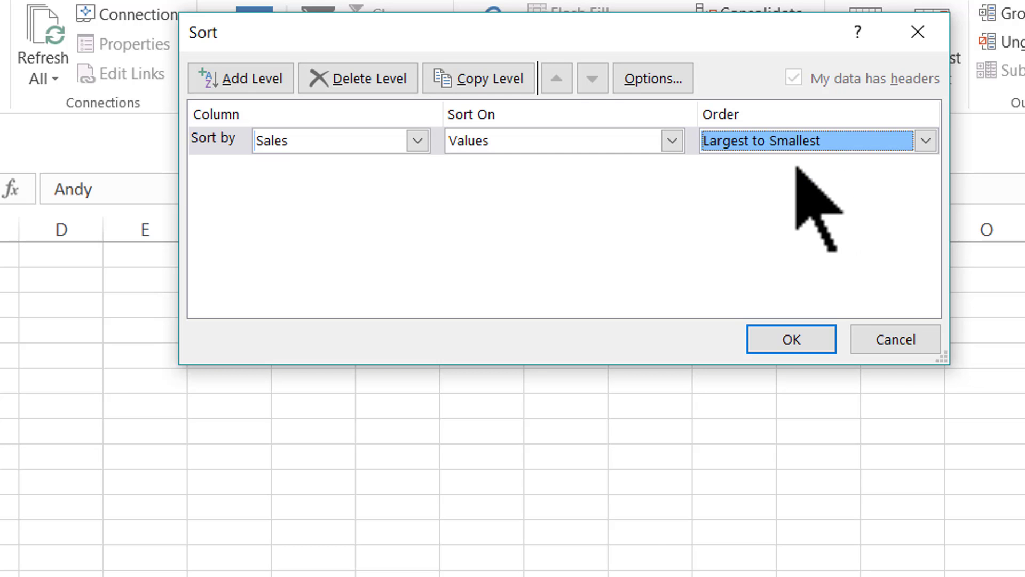
click(793, 340)
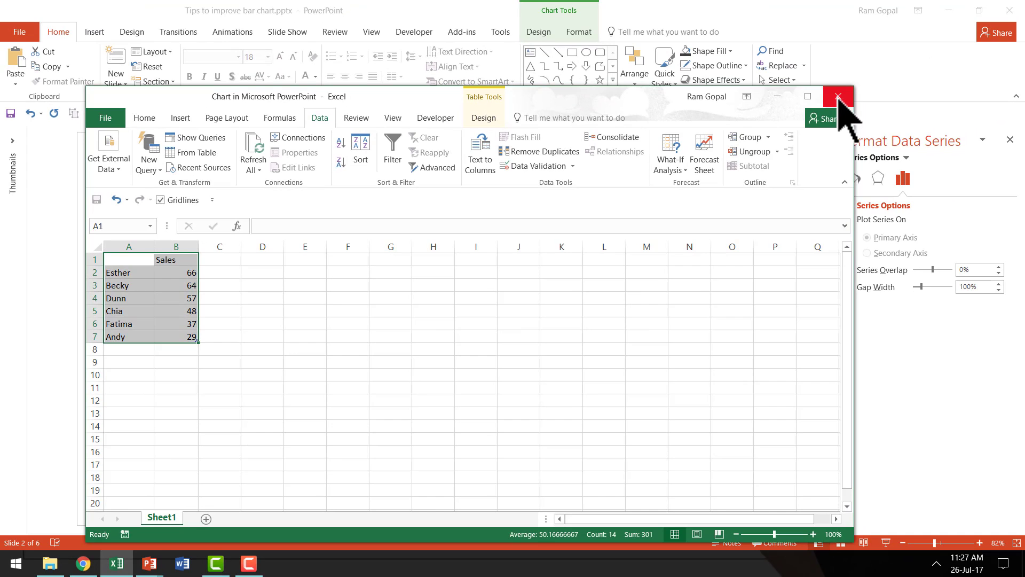
Close the Excel chart data window to return to the slide.
click(839, 98)
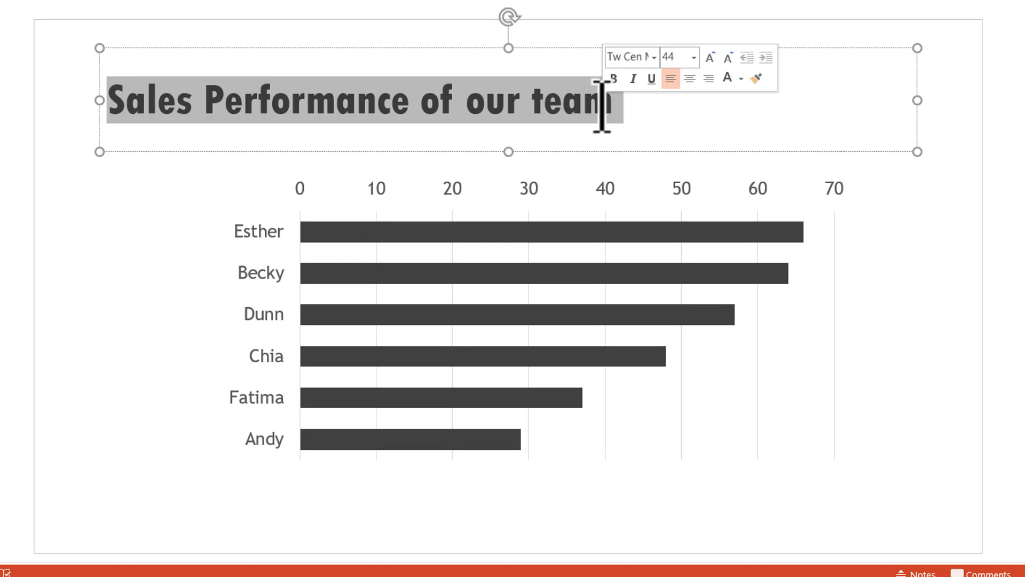
Retitle the slide 'Esther performed the best in May'.
text(Esther)
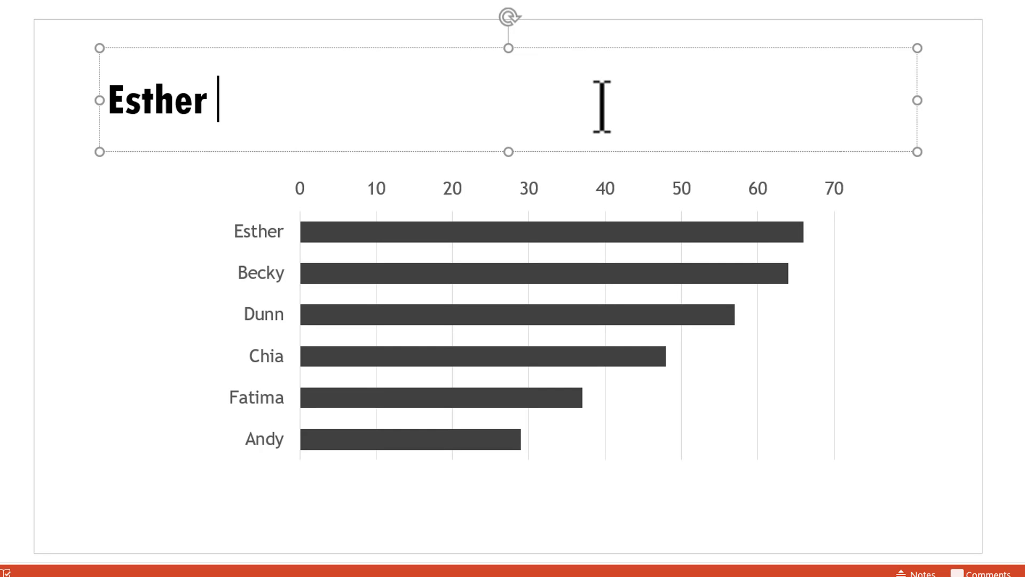
text( performed the )
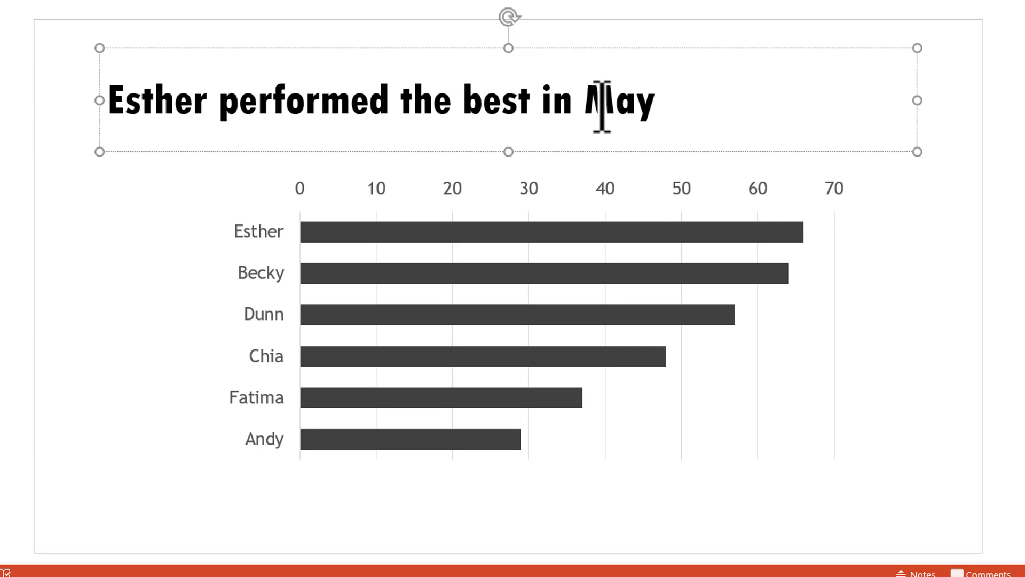
text(best in May)
click(978, 219)
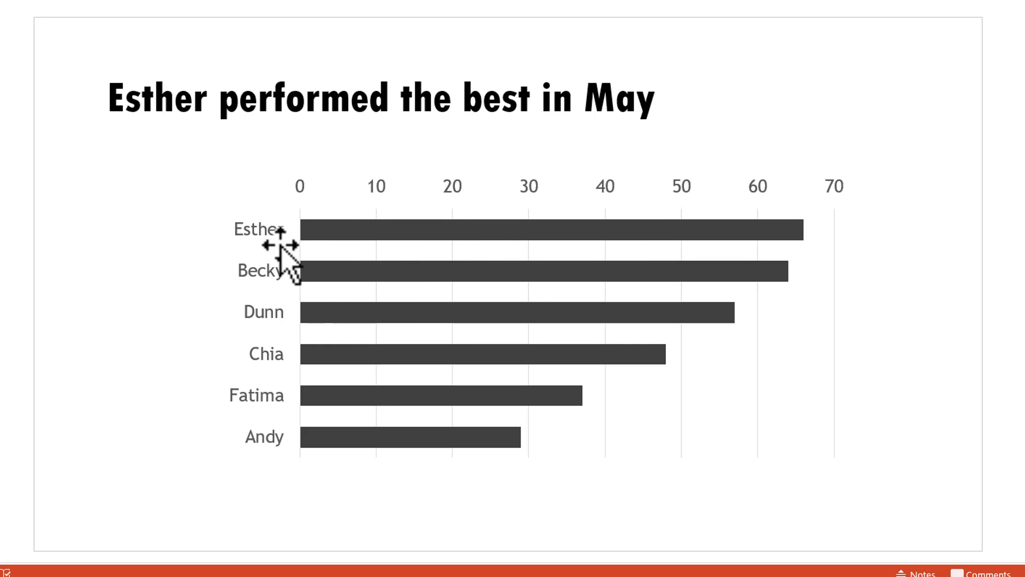
Select only Esther's bar and fill it orange from Shape Fill.
mouse_move(377, 236)
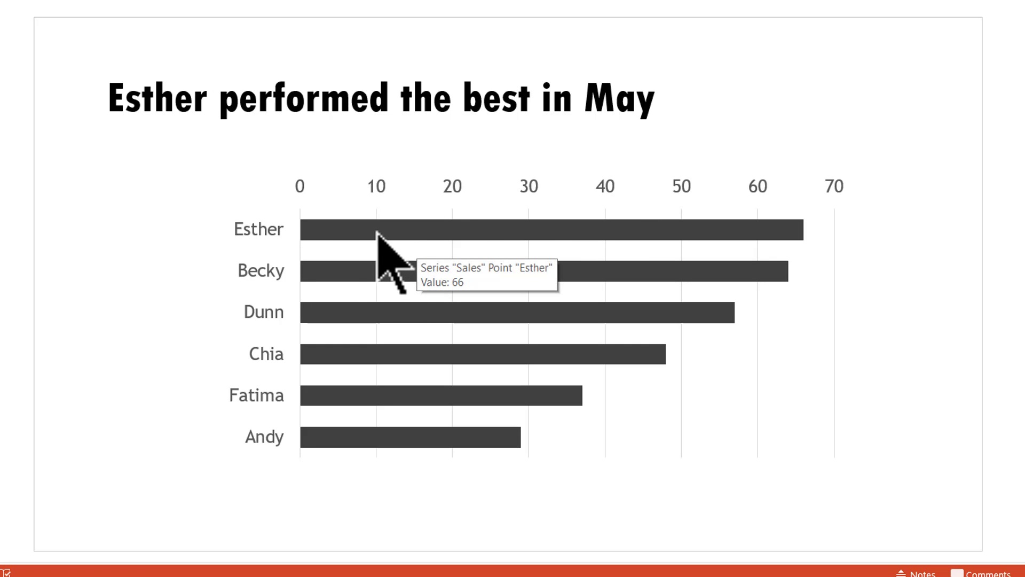
click(585, 231)
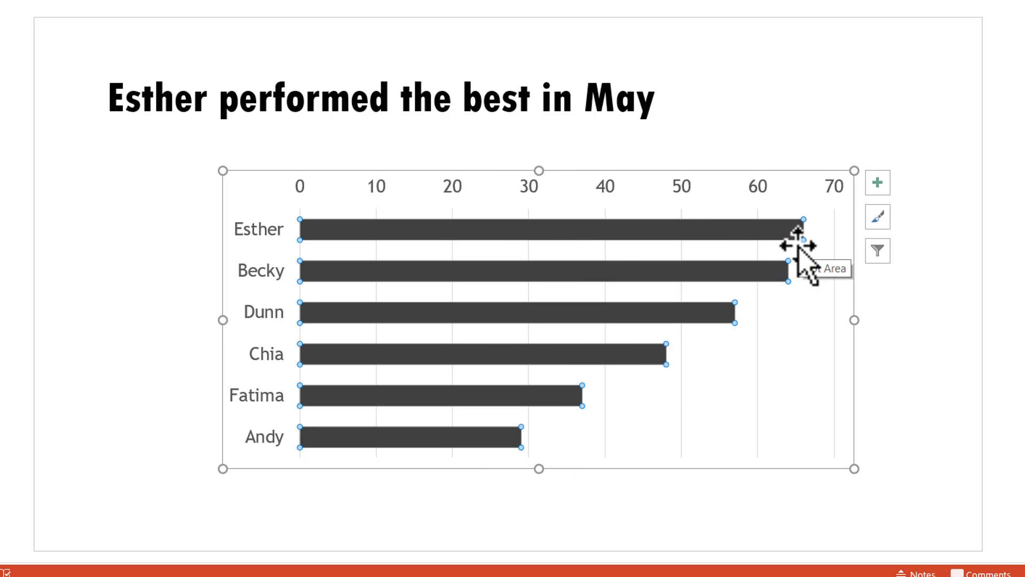
mouse_move(602, 229)
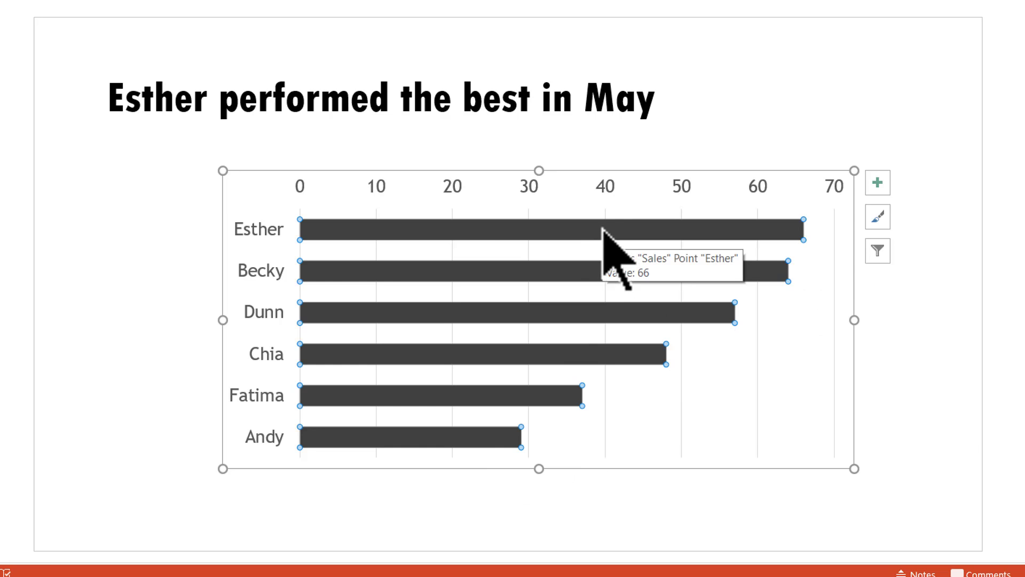
click(412, 228)
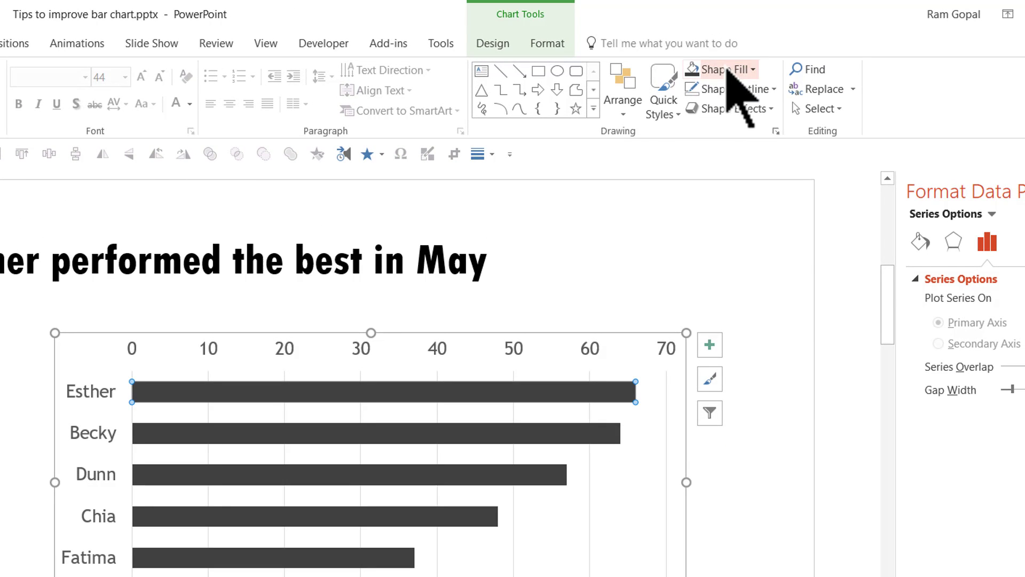
click(728, 70)
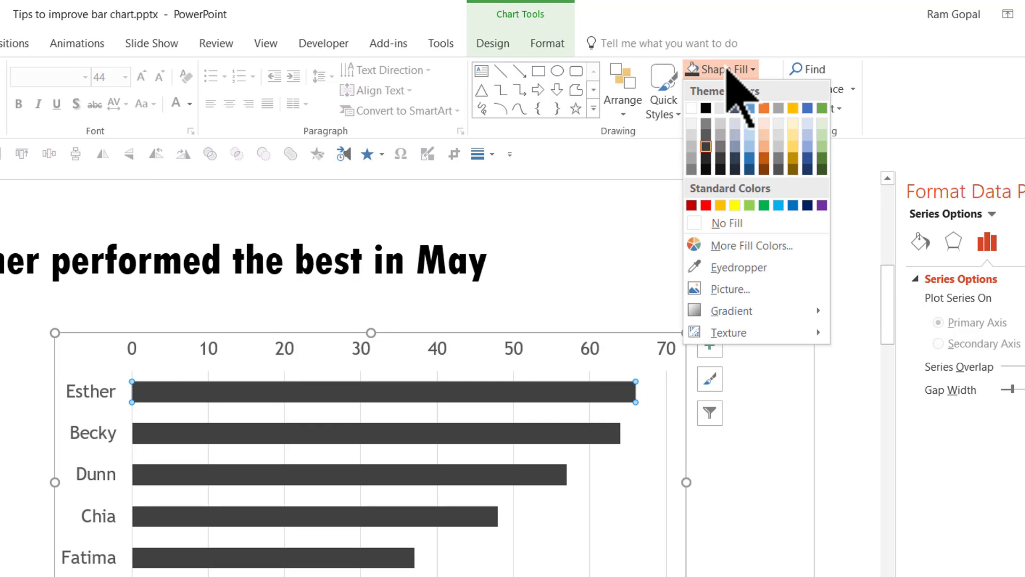
click(764, 159)
click(747, 445)
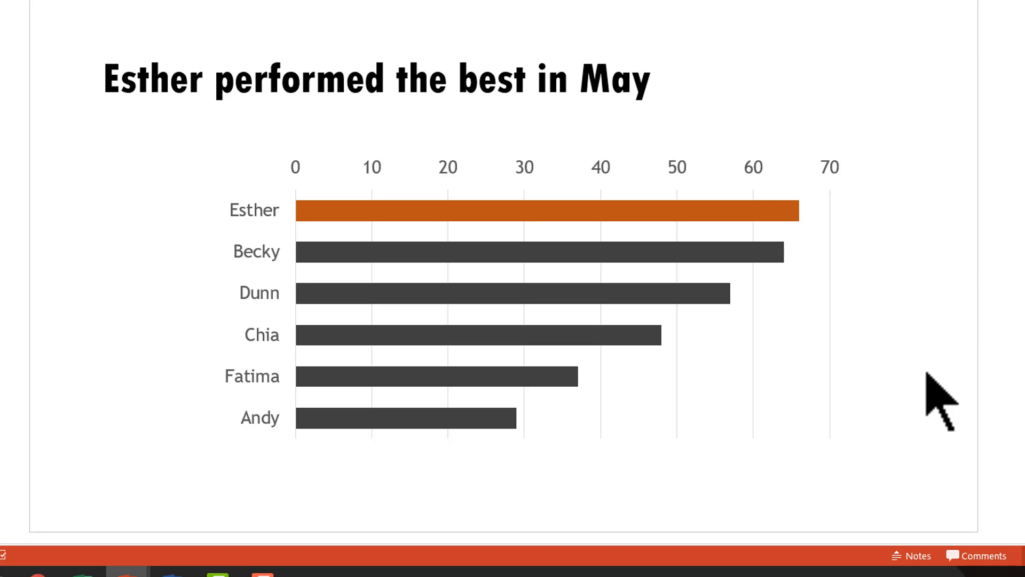
key(Page_Up)
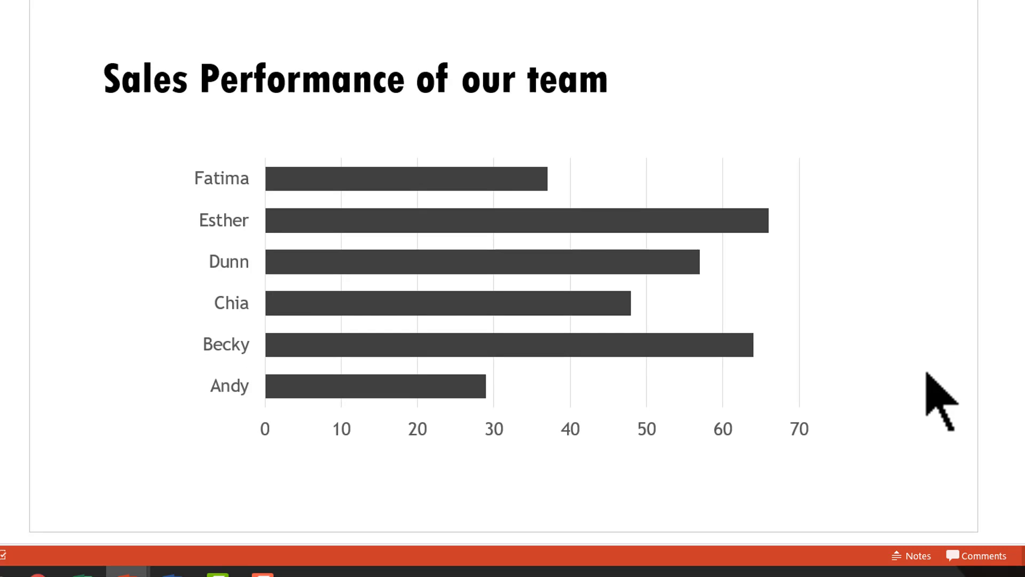
mouse_move(718, 221)
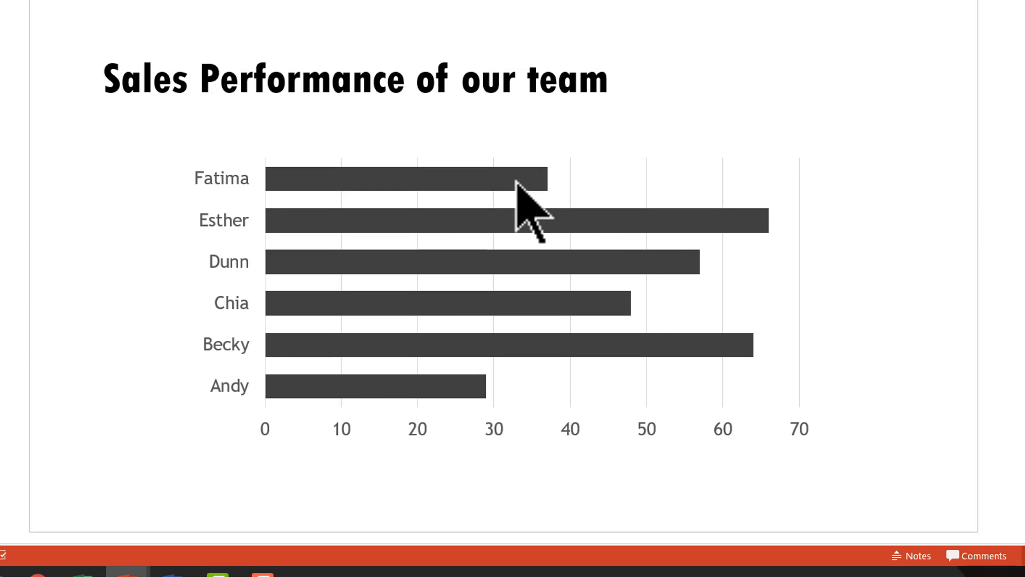
mouse_move(517, 182)
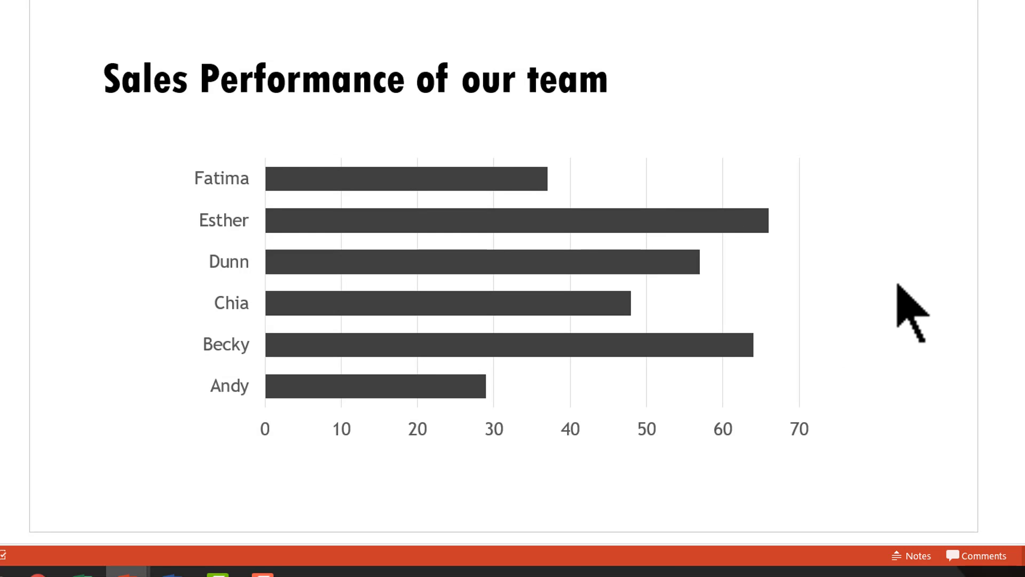
scroll(897, 286, down, 1)
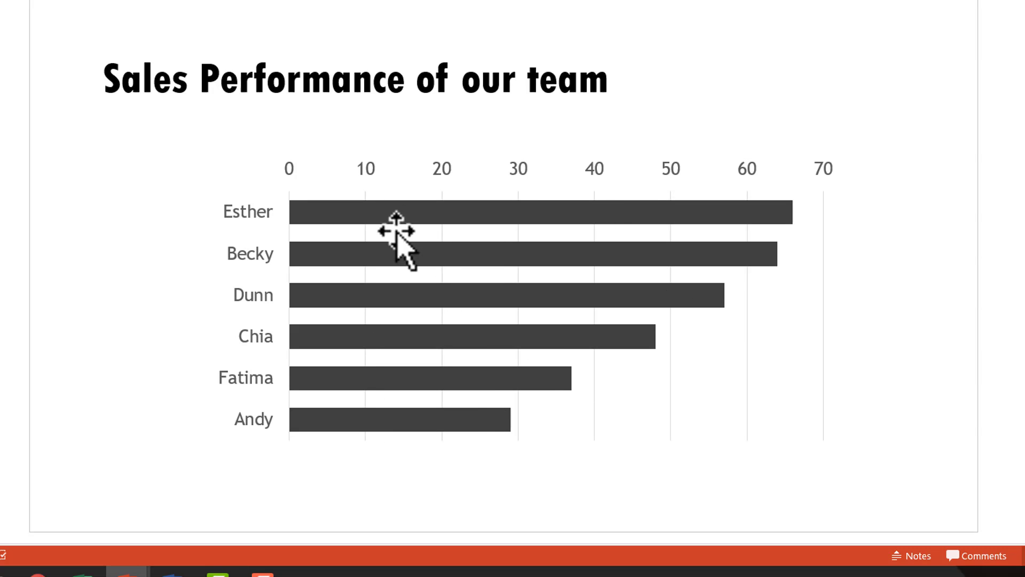
mouse_move(447, 221)
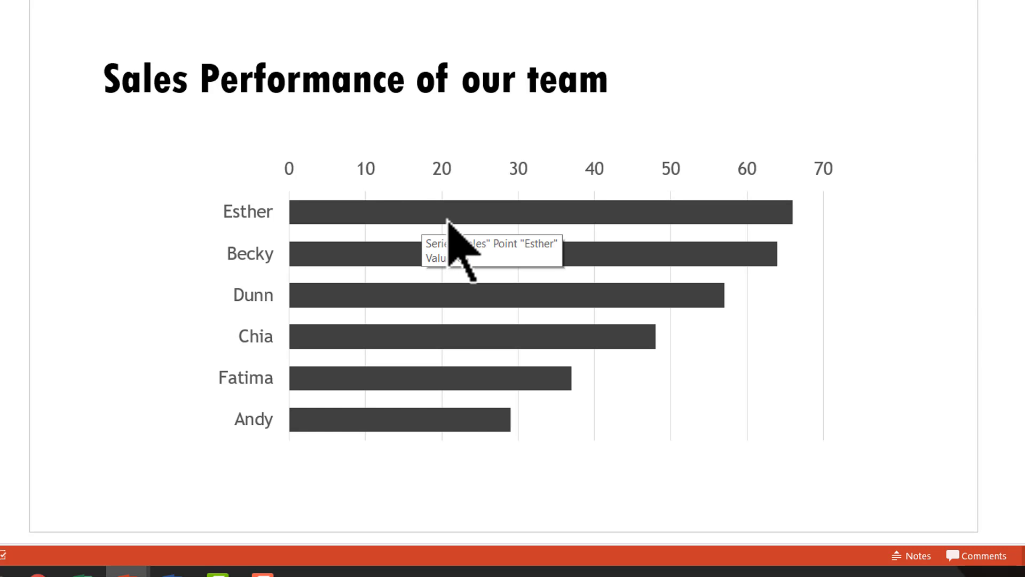
key(Page_Down)
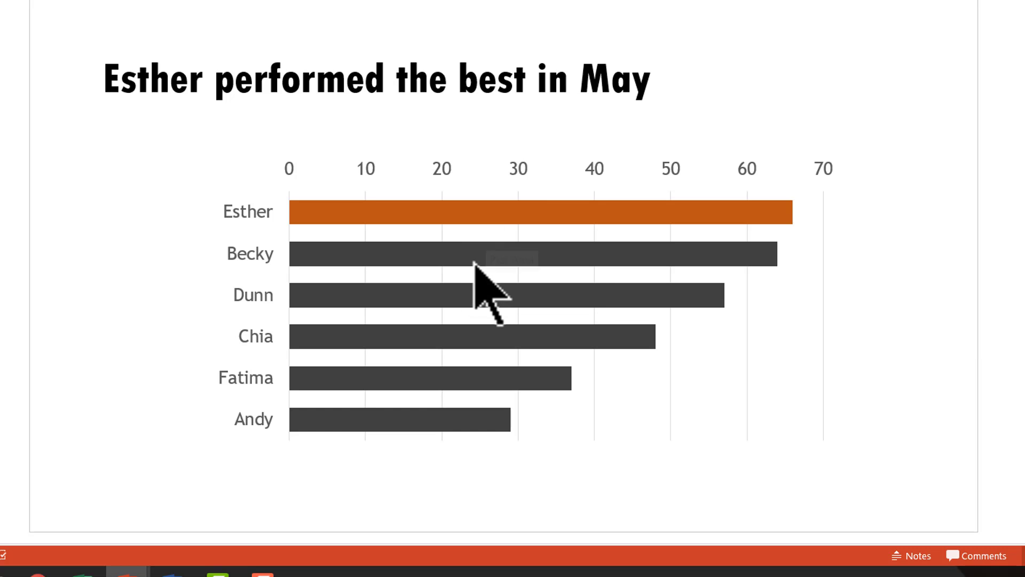
mouse_move(474, 263)
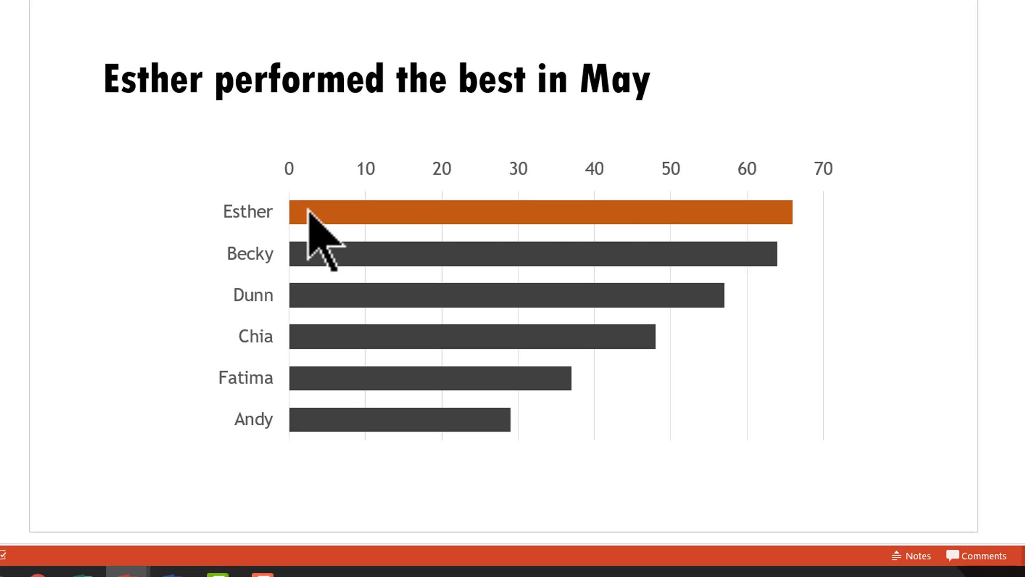
mouse_move(492, 213)
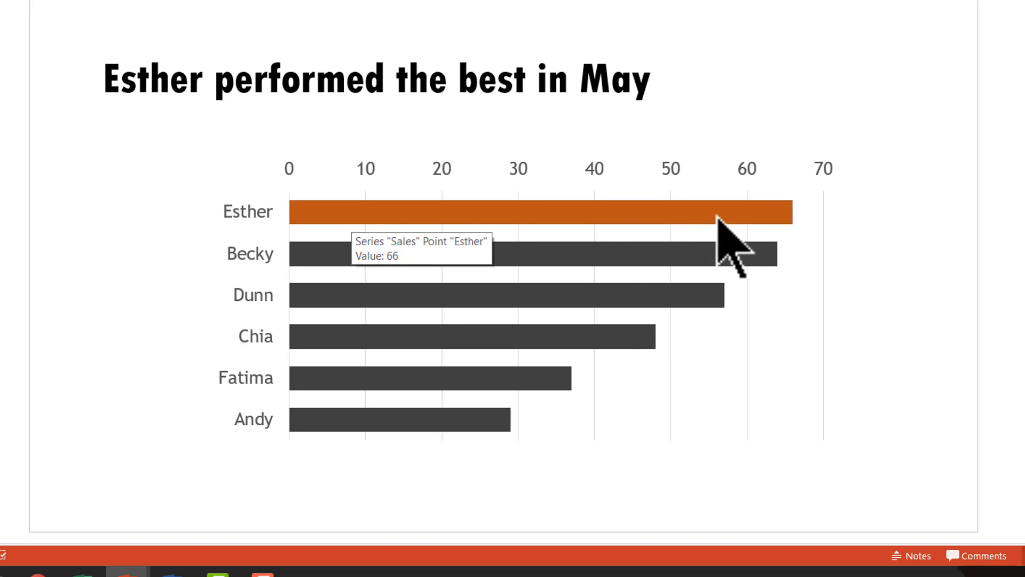